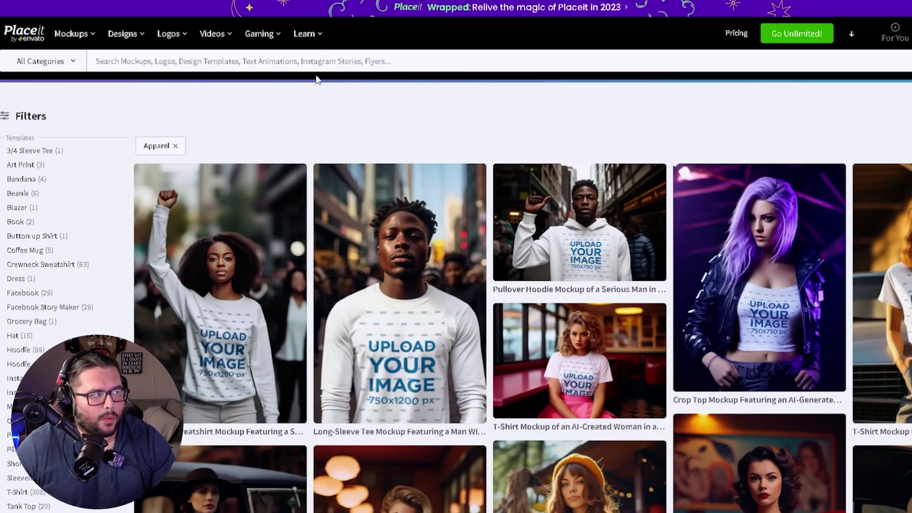
{"action": "mouse_move", "coordinate": [75, 33]}
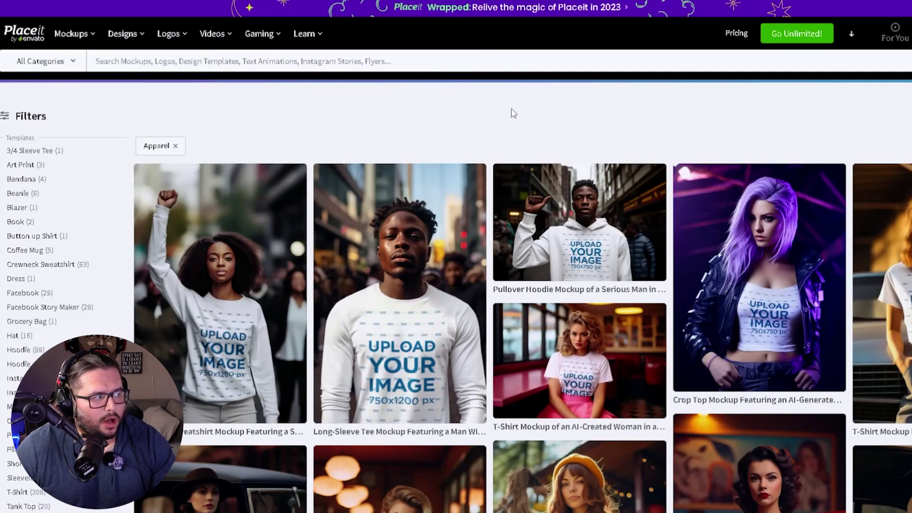
{"action": "scroll", "coordinate": [518, 112], "scroll_direction": "down", "scroll_amount": 1}
{"action": "scroll", "coordinate": [520, 109], "scroll_direction": "up", "scroll_amount": 2}
{"action": "scroll", "coordinate": [292, 121], "scroll_direction": "down", "scroll_amount": 1}
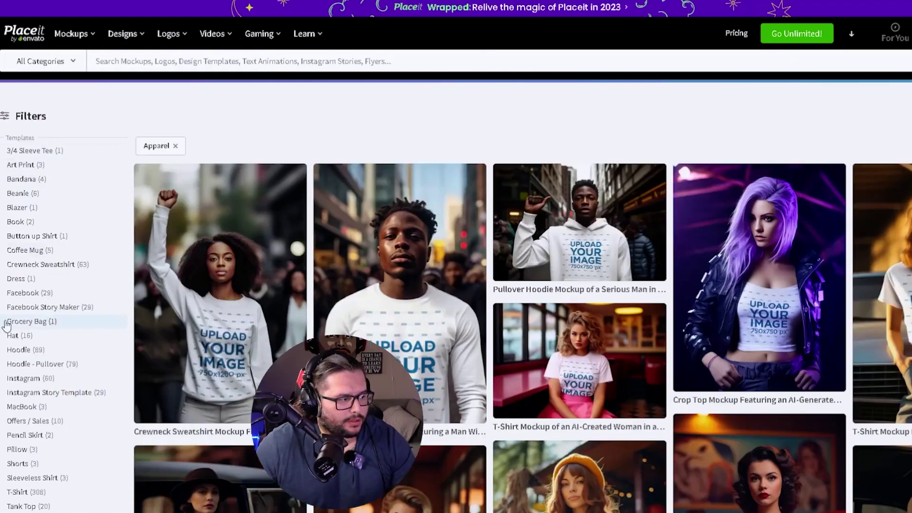
{"action": "scroll", "coordinate": [19, 475], "scroll_direction": "down", "scroll_amount": 5}
{"action": "scroll", "coordinate": [47, 356], "scroll_direction": "up", "scroll_amount": 7}
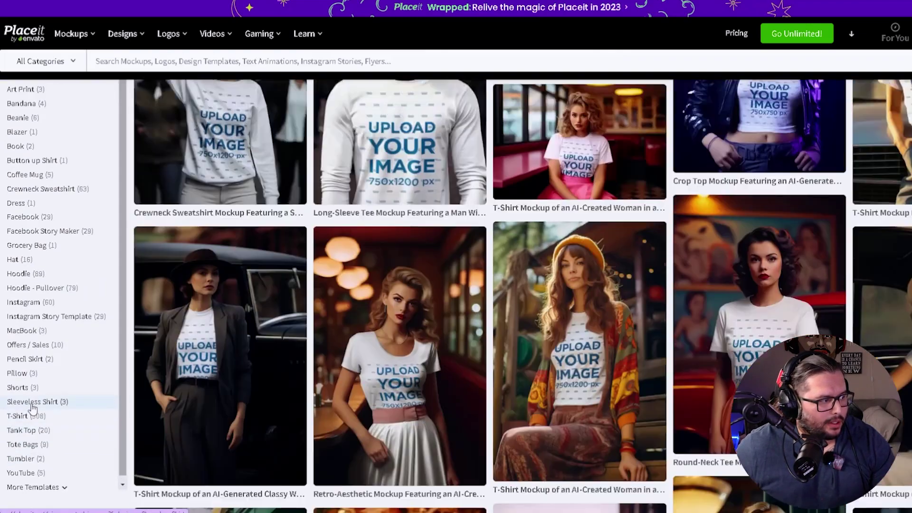
{"action": "scroll", "coordinate": [50, 292], "scroll_direction": "down", "scroll_amount": 2}
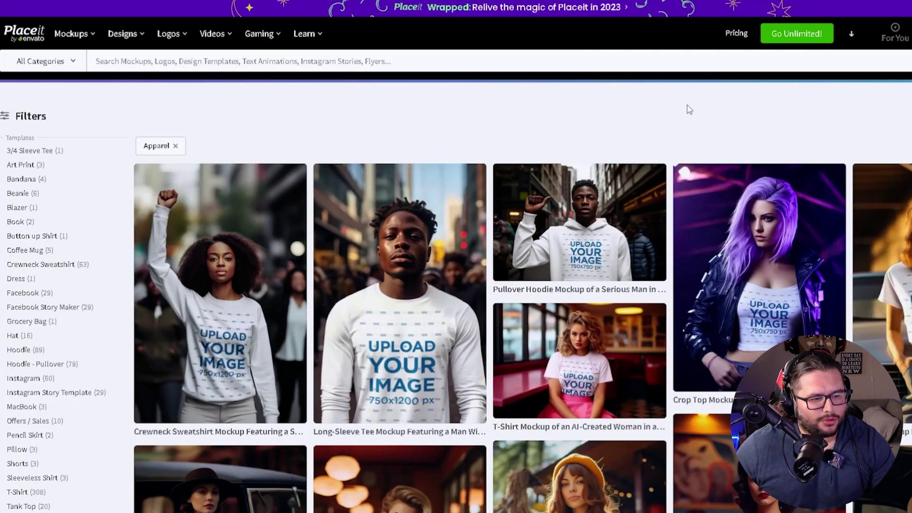
{"action": "scroll", "coordinate": [681, 108], "scroll_direction": "down", "scroll_amount": 1}
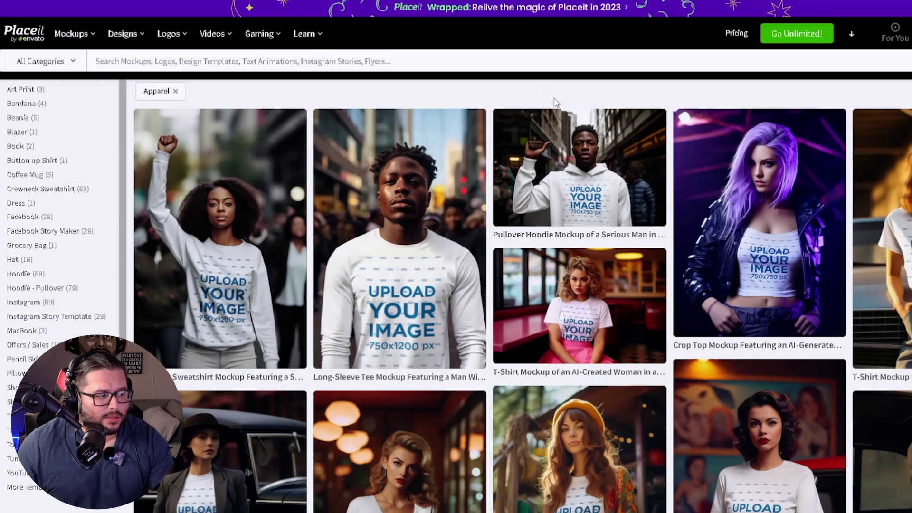
{"action": "scroll", "coordinate": [424, 197], "scroll_direction": "up", "scroll_amount": 1}
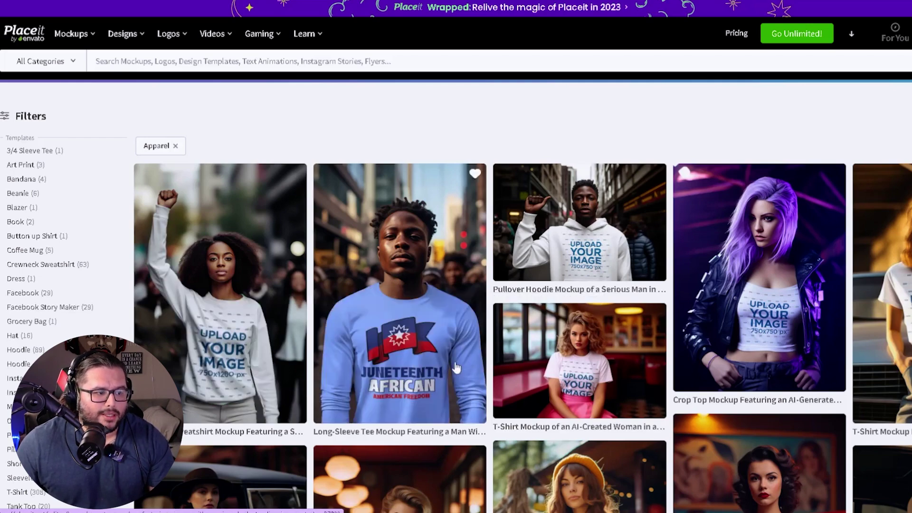
{"action": "scroll", "coordinate": [457, 366], "scroll_direction": "down", "scroll_amount": 1}
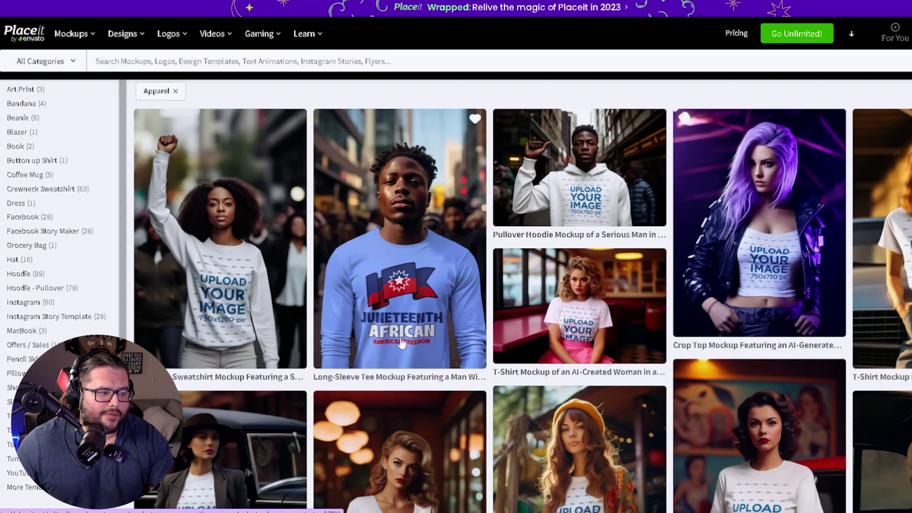
{"action": "scroll", "coordinate": [408, 275], "scroll_direction": "up", "scroll_amount": 1}
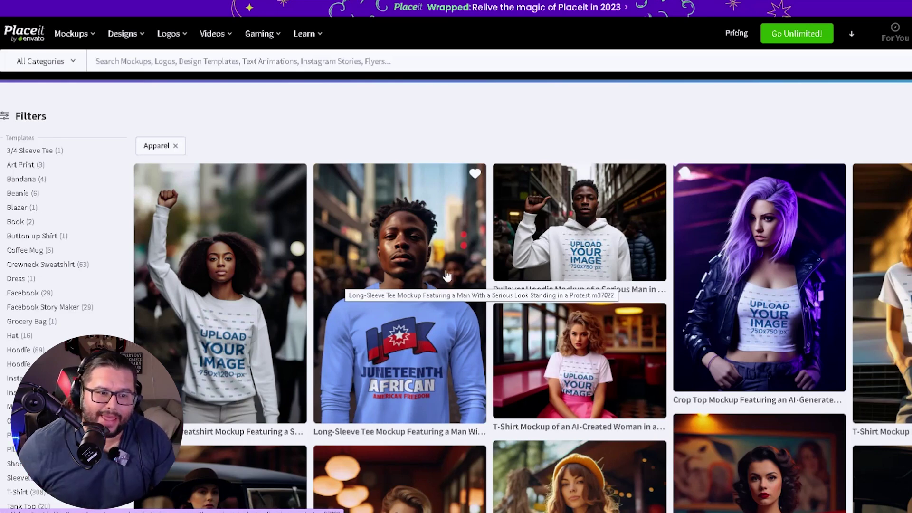
{"action": "scroll", "coordinate": [590, 347], "scroll_direction": "down", "scroll_amount": 1}
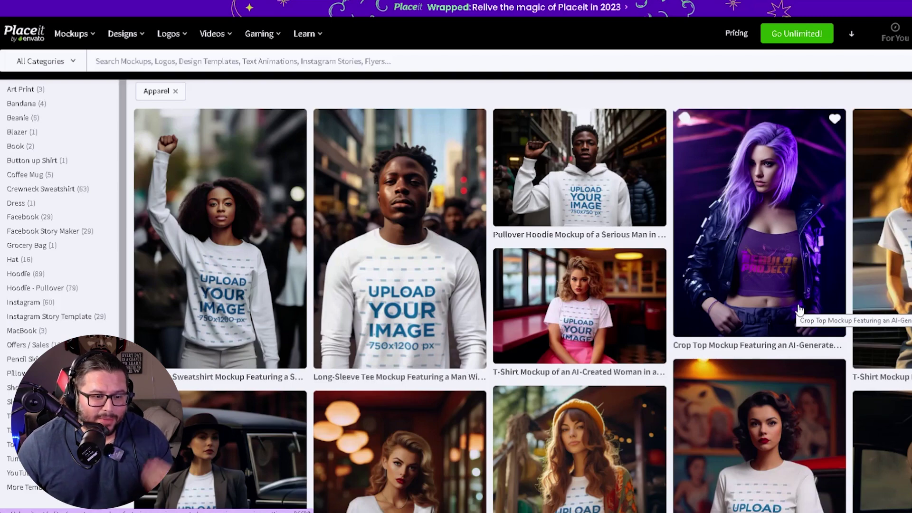
{"action": "scroll", "coordinate": [803, 306], "scroll_direction": "down", "scroll_amount": 8}
Step: Scroll down the Apparel results until the woman's pullover hoodie mockup appears
{"action": "scroll", "coordinate": [812, 302], "scroll_direction": "down", "scroll_amount": 3}
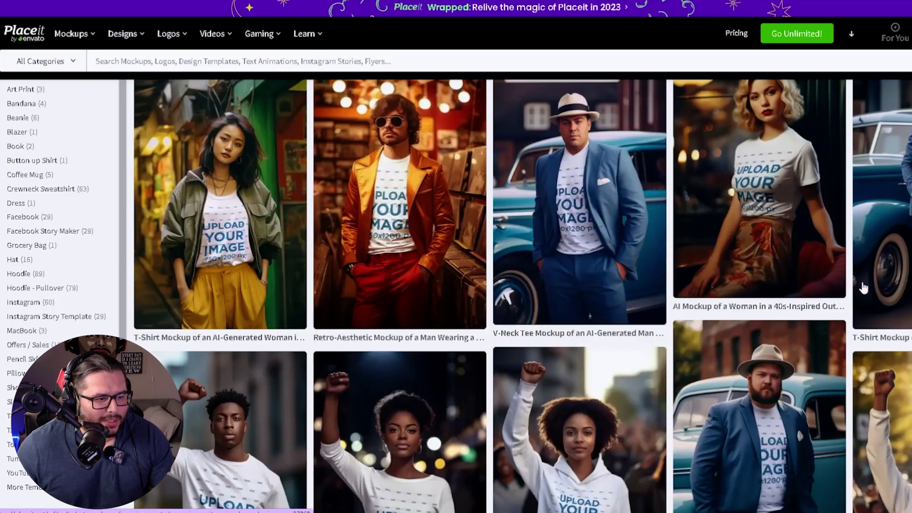
{"action": "scroll", "coordinate": [576, 232], "scroll_direction": "up", "scroll_amount": 1}
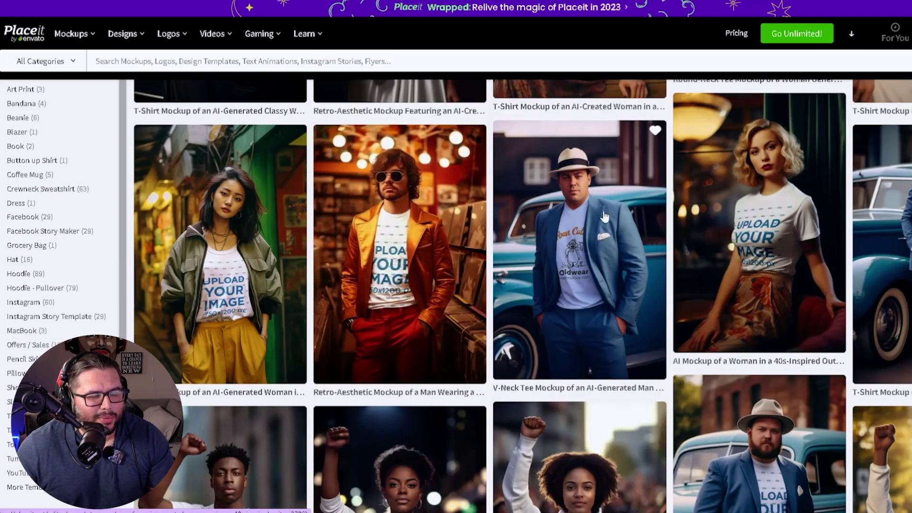
{"action": "scroll", "coordinate": [604, 285], "scroll_direction": "down", "scroll_amount": 4}
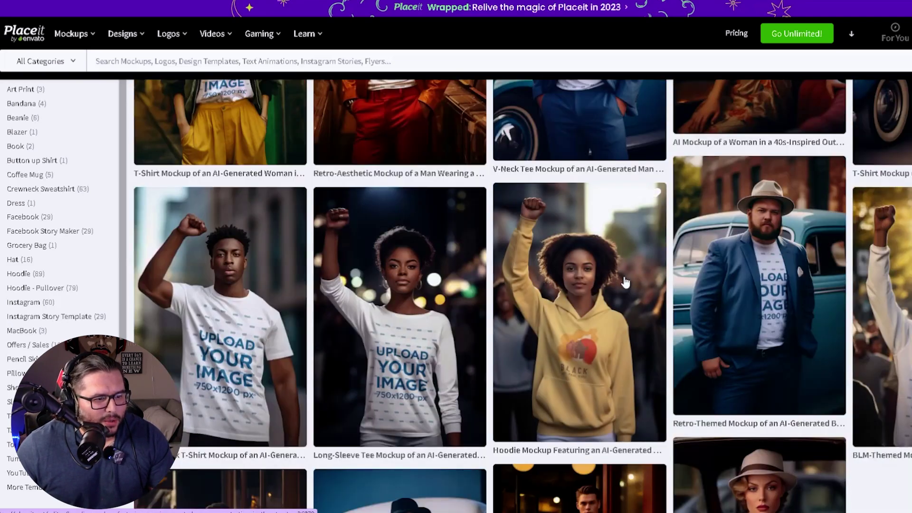
{"action": "scroll", "coordinate": [625, 282], "scroll_direction": "down", "scroll_amount": 1}
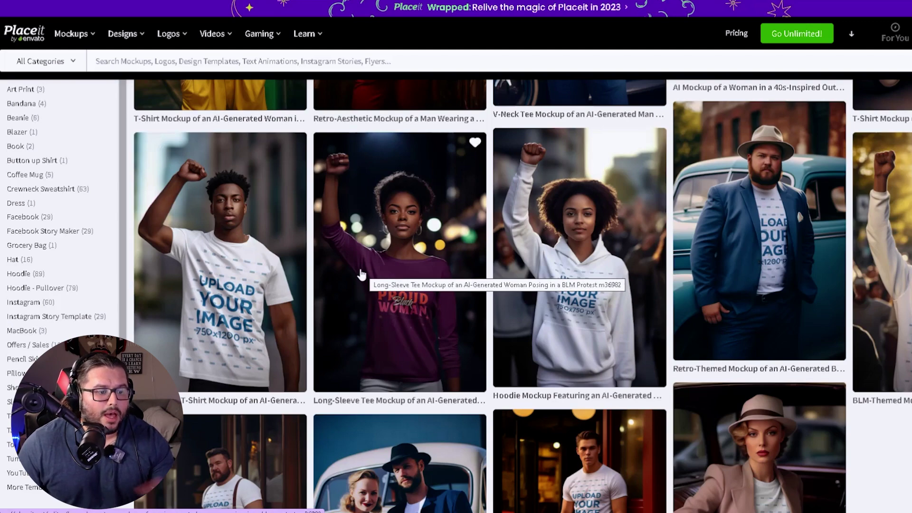
{"action": "scroll", "coordinate": [361, 275], "scroll_direction": "down", "scroll_amount": 5}
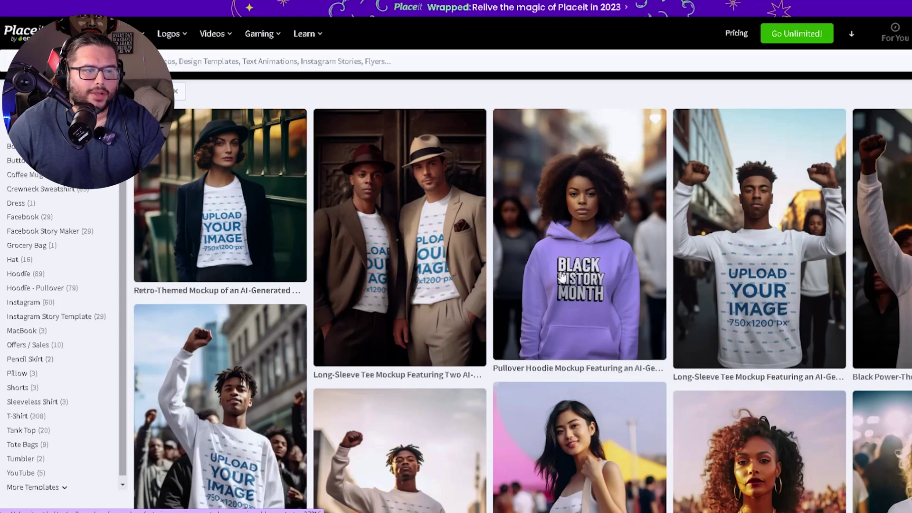
Step: Open the woman's pullover hoodie mockup and list the Recently Uploaded designs
{"action": "left_click", "coordinate": [573, 281]}
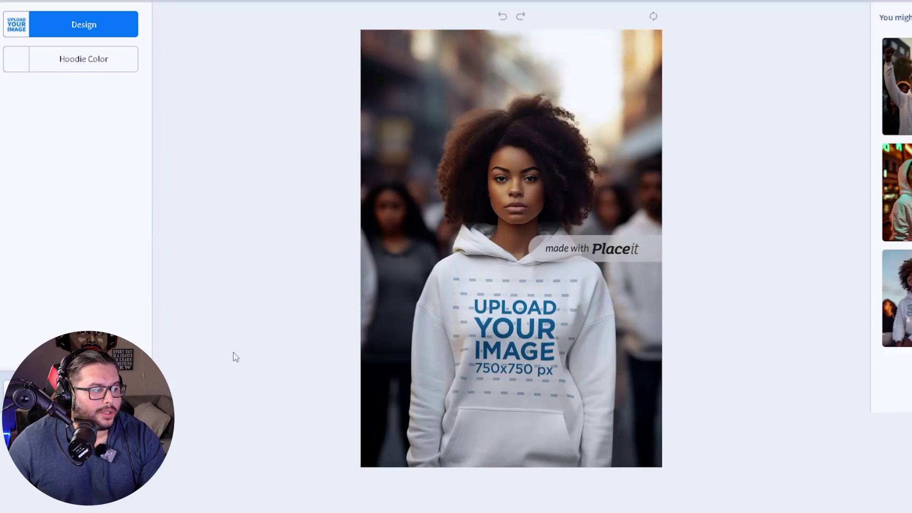
{"action": "scroll", "coordinate": [236, 357], "scroll_direction": "up", "scroll_amount": 1}
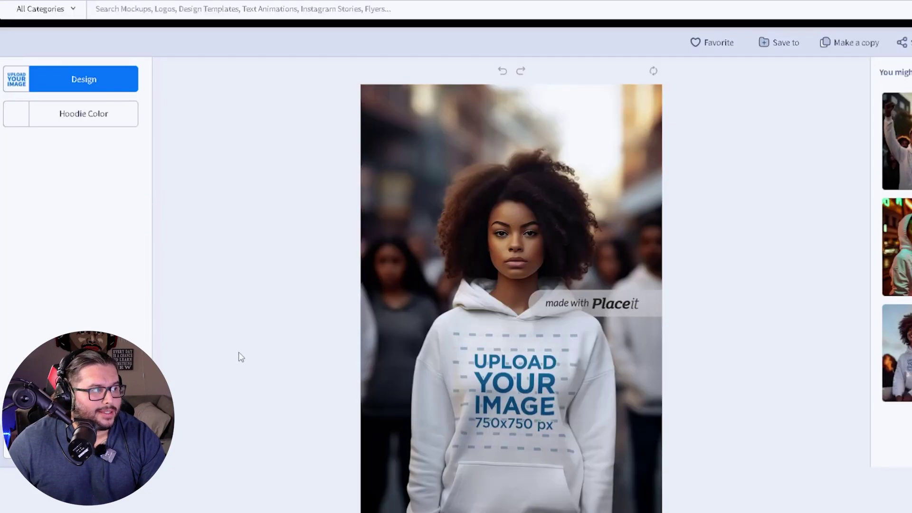
{"action": "left_click", "coordinate": [83, 79]}
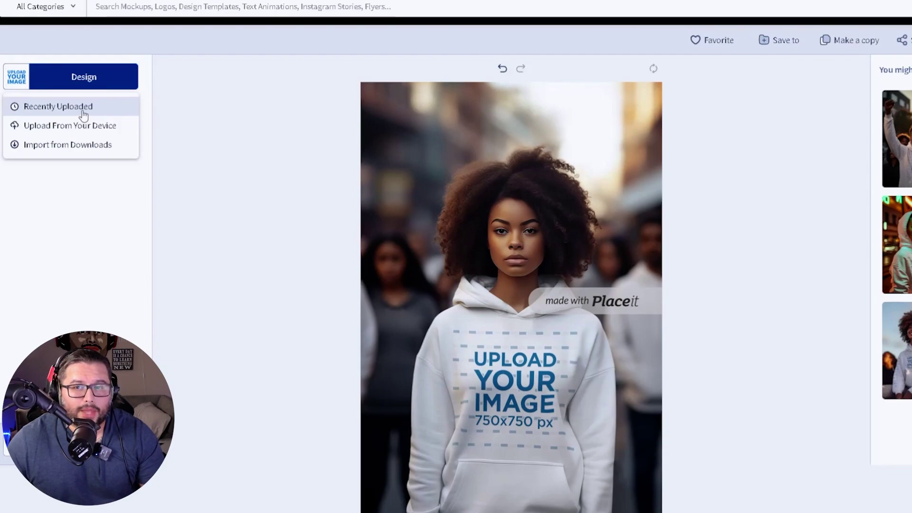
{"action": "left_click", "coordinate": [212, 96]}
{"action": "left_click", "coordinate": [104, 82]}
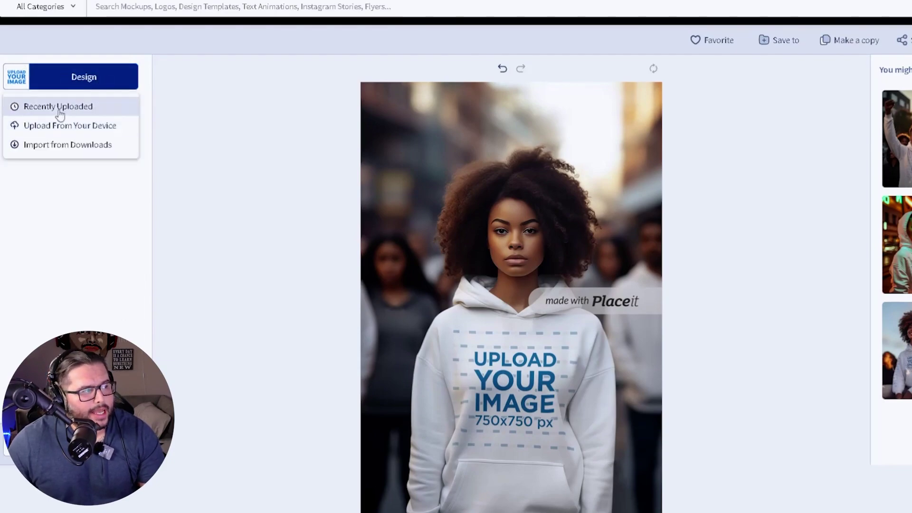
{"action": "left_click", "coordinate": [59, 105]}
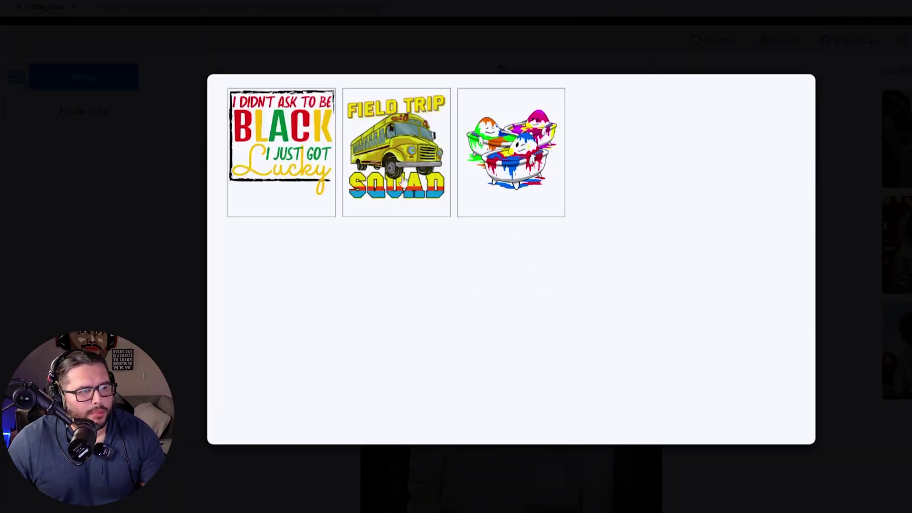
Step: Apply the 'I Didn't Ask To Be Black' design, adjusting its zoom and position before cropping
{"action": "left_click", "coordinate": [257, 149]}
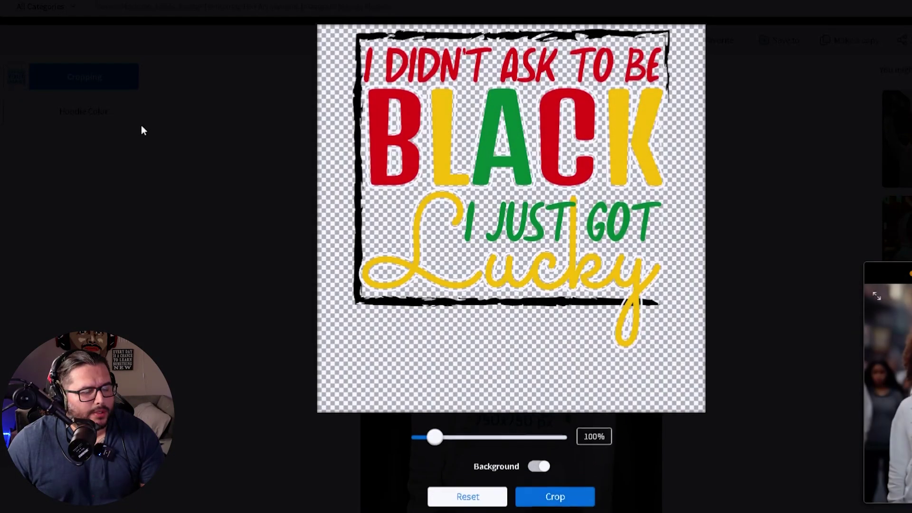
{"action": "mouse_move", "coordinate": [429, 442]}
{"action": "left_mouse_down"}
{"action": "mouse_move", "coordinate": [458, 439]}
{"action": "mouse_move", "coordinate": [423, 439]}
{"action": "mouse_move", "coordinate": [431, 439]}
{"action": "left_mouse_up"}
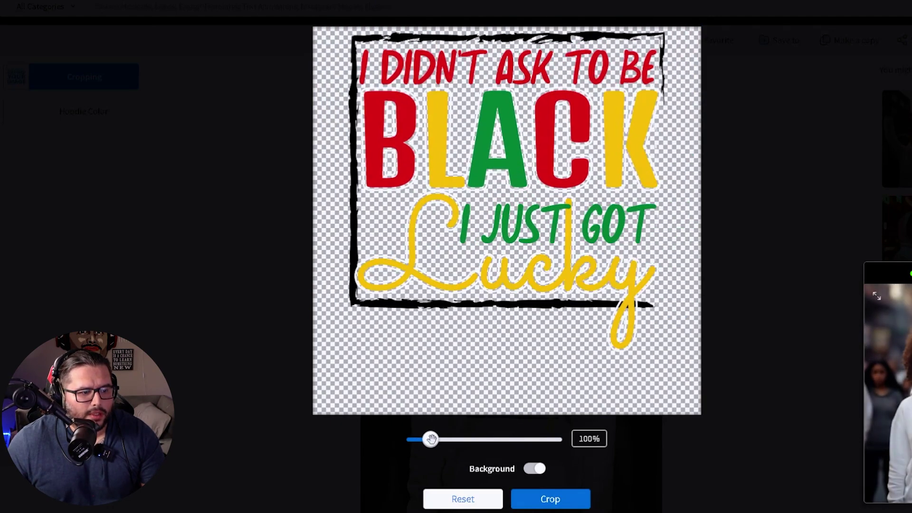
{"action": "mouse_move", "coordinate": [535, 231]}
{"action": "left_mouse_down"}
{"action": "mouse_move", "coordinate": [535, 222]}
{"action": "mouse_move", "coordinate": [535, 280]}
{"action": "mouse_move", "coordinate": [535, 231]}
{"action": "left_mouse_up"}
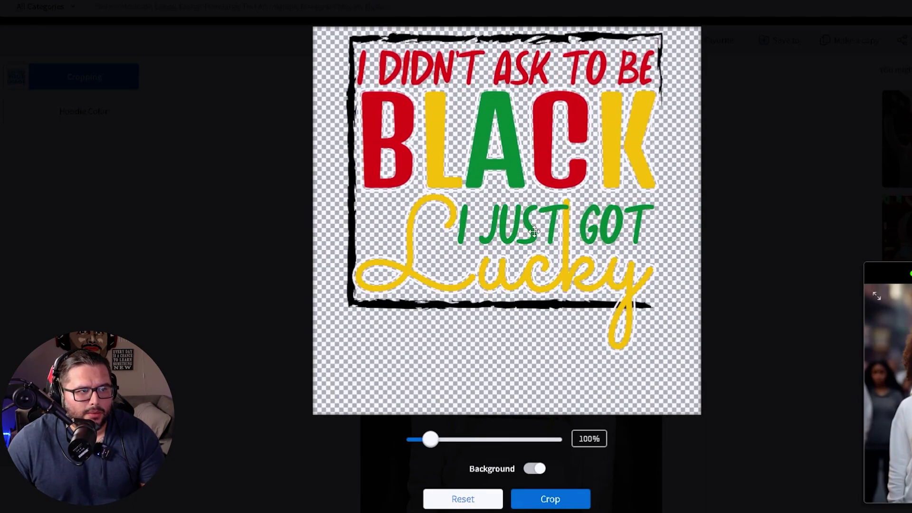
{"action": "left_click_drag", "start_coordinate": [536, 233], "coordinate": [537, 234]}
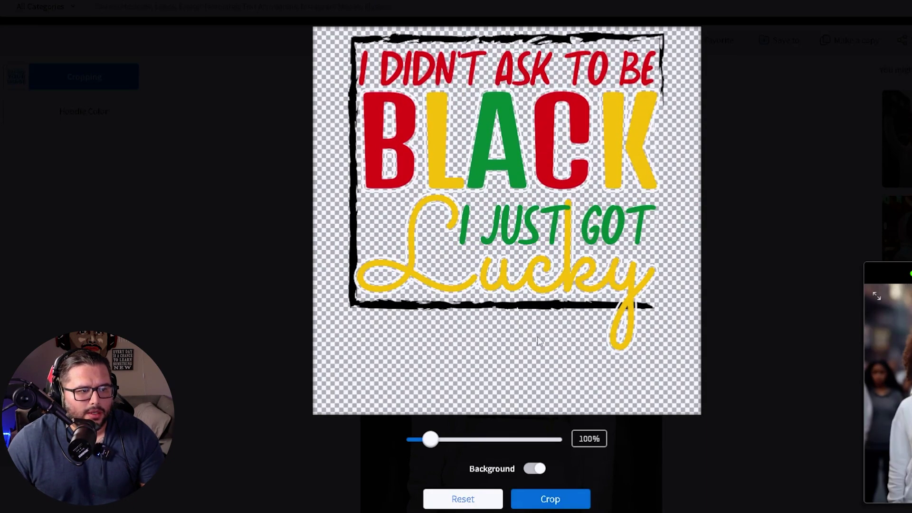
{"action": "left_click", "coordinate": [568, 506]}
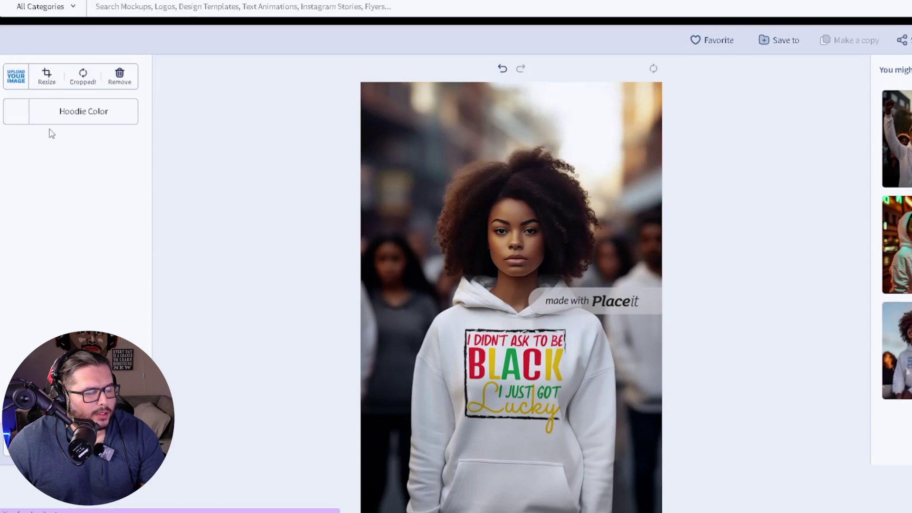
Step: Set the hoodie colour to black from the Neon Groovie palette, after trying navy
{"action": "left_click", "coordinate": [14, 113]}
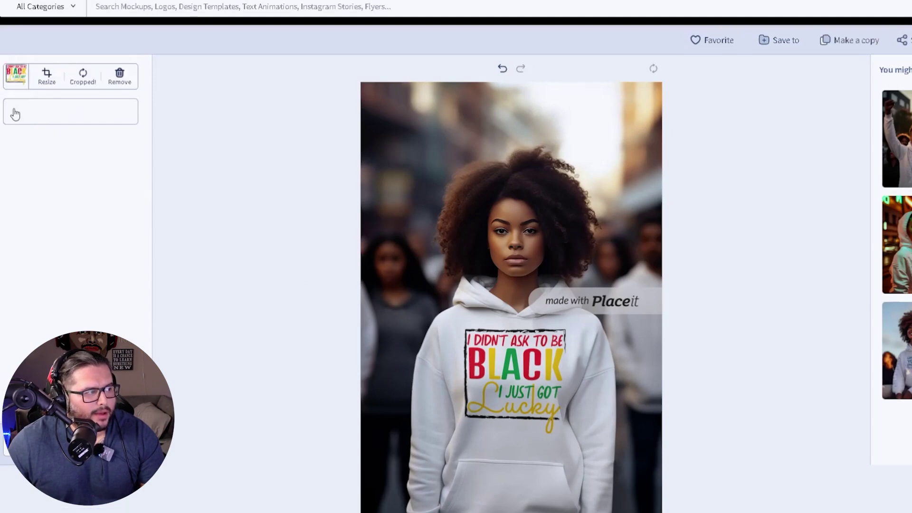
{"action": "left_click", "coordinate": [199, 124]}
{"action": "left_click", "coordinate": [78, 112]}
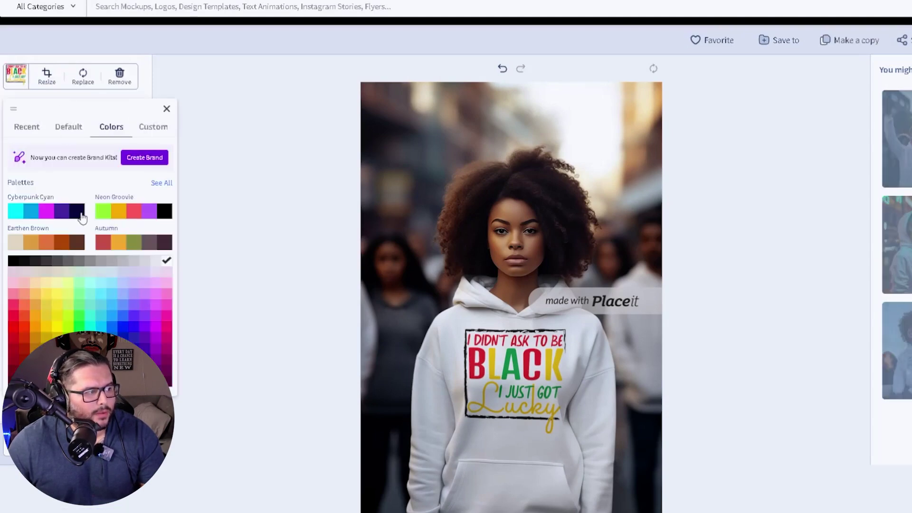
{"action": "left_click", "coordinate": [80, 212]}
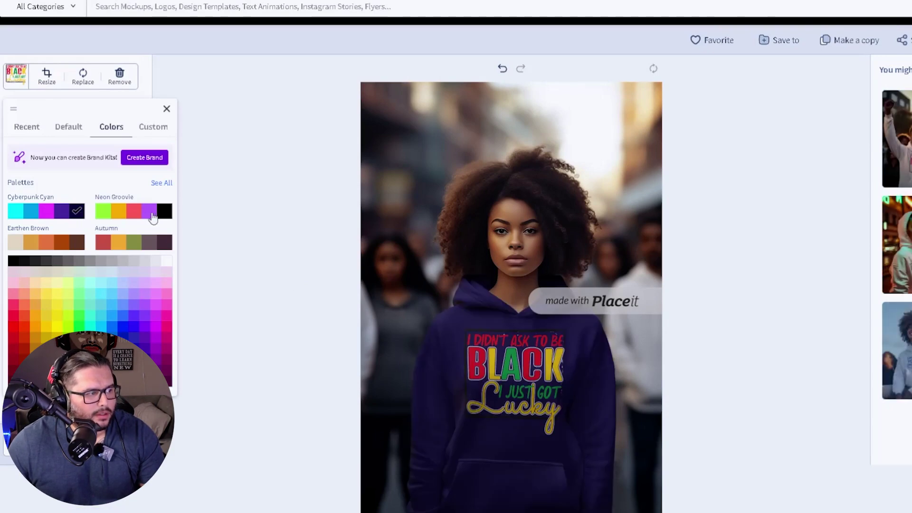
{"action": "left_click", "coordinate": [165, 211]}
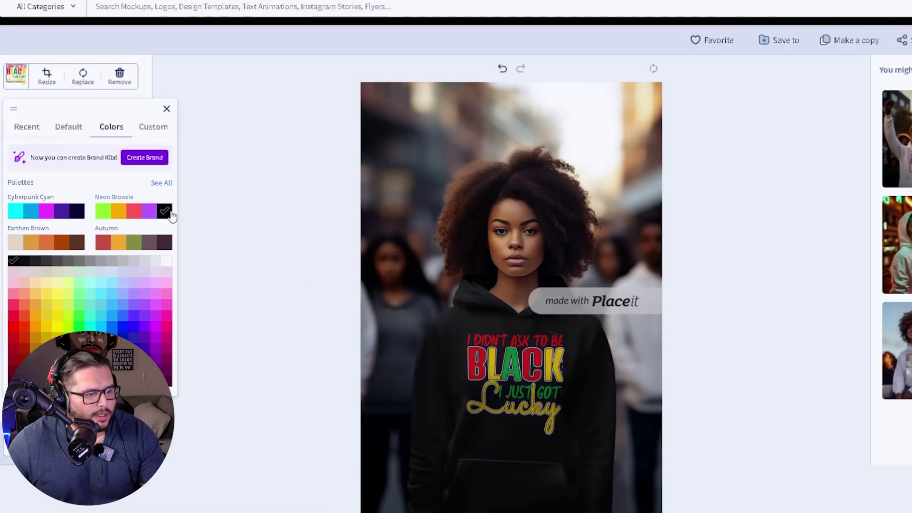
{"action": "left_click", "coordinate": [298, 209]}
{"action": "scroll", "coordinate": [317, 309], "scroll_direction": "down", "scroll_amount": 2}
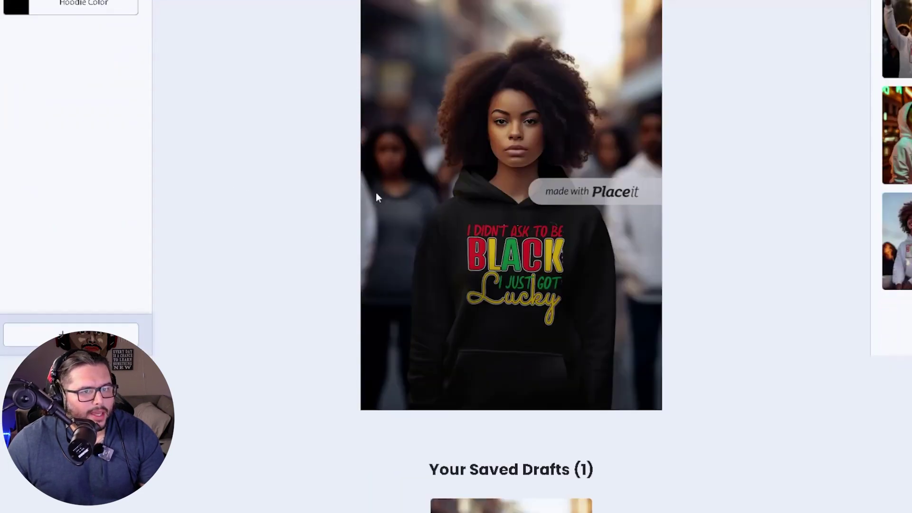
{"action": "scroll", "coordinate": [545, 273], "scroll_direction": "up", "scroll_amount": 1}
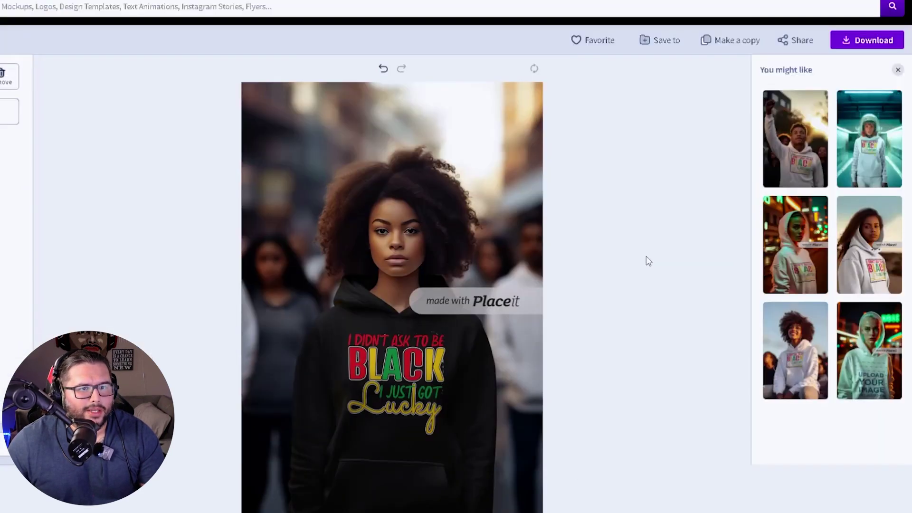
{"action": "scroll", "coordinate": [676, 261], "scroll_direction": "down", "scroll_amount": 1}
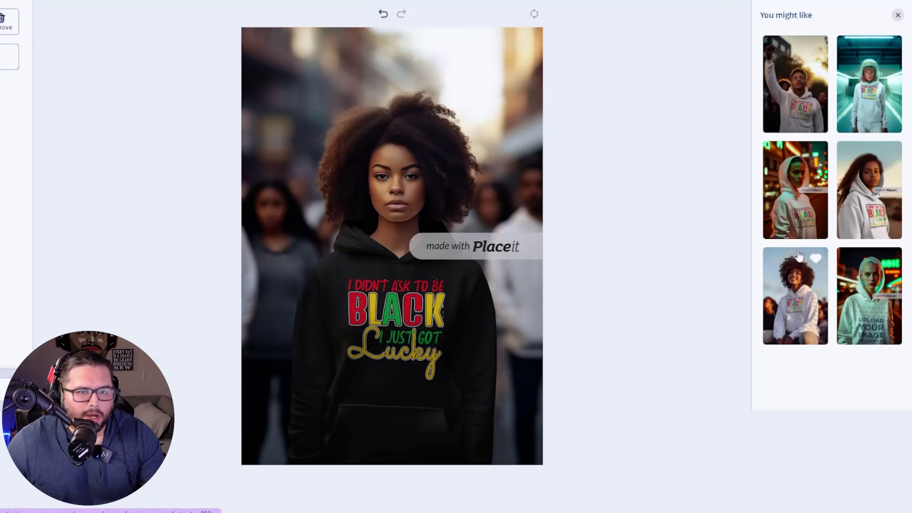
{"action": "scroll", "coordinate": [675, 235], "scroll_direction": "up", "scroll_amount": 3}
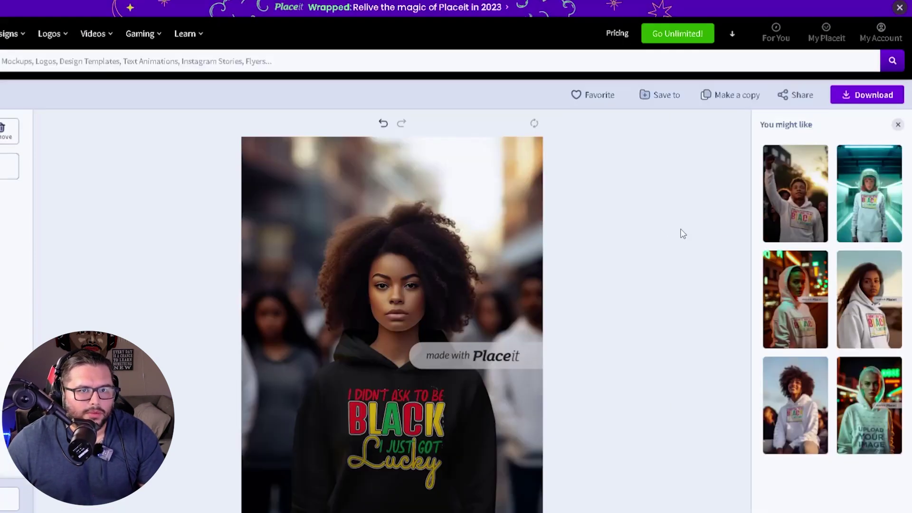
{"action": "scroll", "coordinate": [721, 165], "scroll_direction": "down", "scroll_amount": 2}
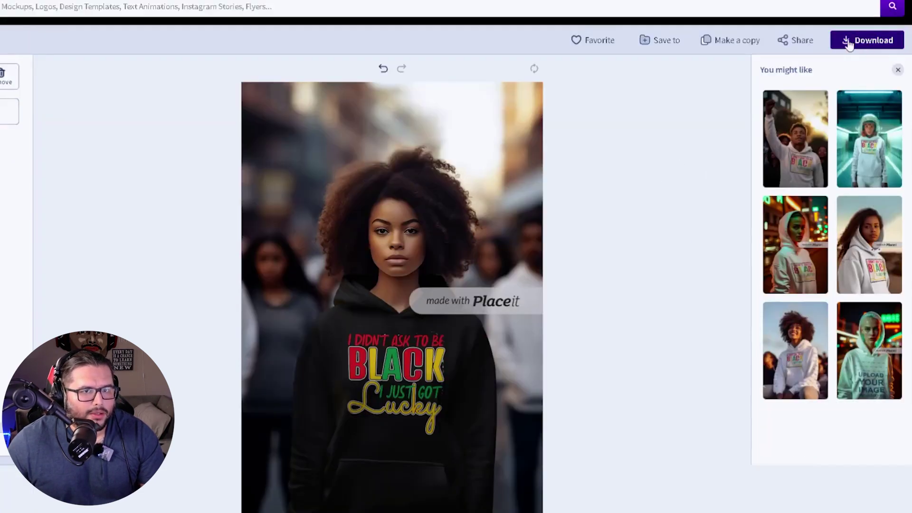
Step: Scroll the Placeit home page to the template cards such as Football Templates and Sweatshirts
{"action": "scroll", "coordinate": [721, 149], "scroll_direction": "down", "scroll_amount": 2}
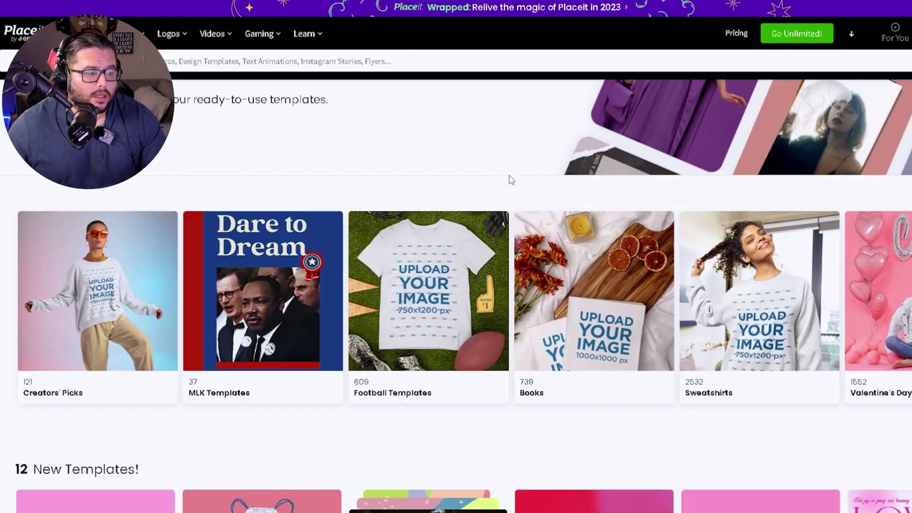
Step: Open Football Templates and choose the round-neck T-shirt mockup lying on football turf
{"action": "left_click", "coordinate": [478, 309]}
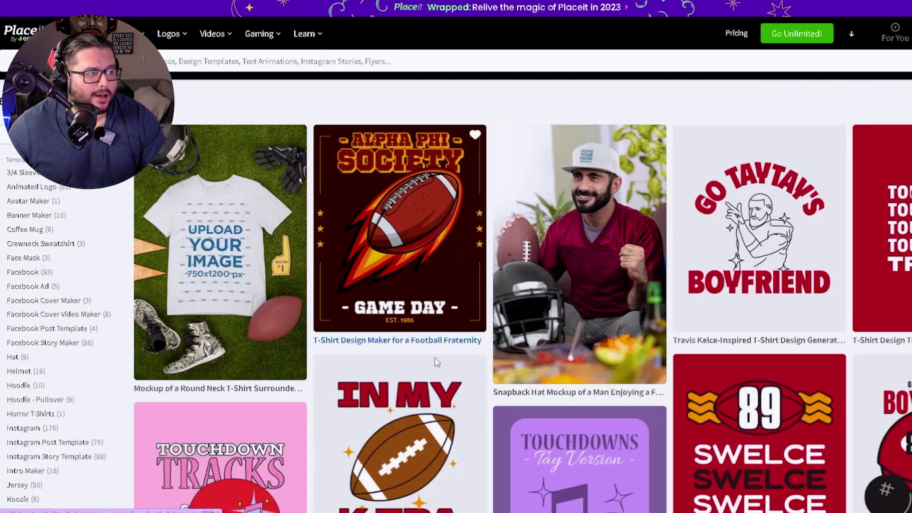
{"action": "scroll", "coordinate": [261, 254], "scroll_direction": "down", "scroll_amount": 4}
{"action": "scroll", "coordinate": [265, 258], "scroll_direction": "up", "scroll_amount": 4}
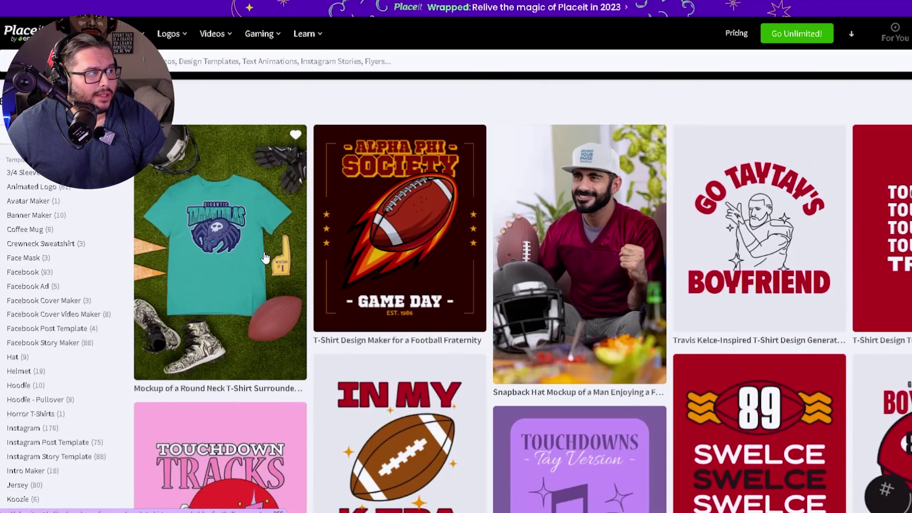
{"action": "scroll", "coordinate": [264, 256], "scroll_direction": "down", "scroll_amount": 8}
{"action": "scroll", "coordinate": [414, 328], "scroll_direction": "up", "scroll_amount": 4}
{"action": "scroll", "coordinate": [415, 328], "scroll_direction": "down", "scroll_amount": 2}
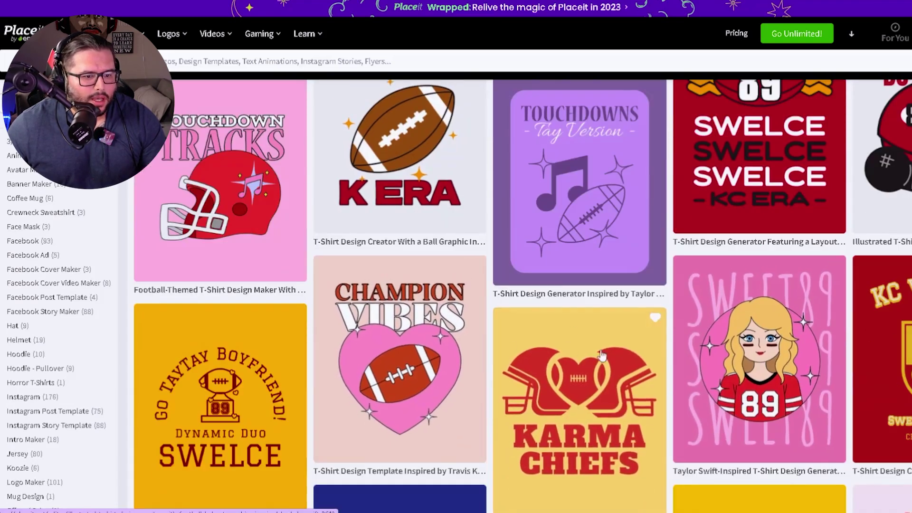
{"action": "scroll", "coordinate": [567, 351], "scroll_direction": "up", "scroll_amount": 1}
{"action": "scroll", "coordinate": [546, 351], "scroll_direction": "down", "scroll_amount": 7}
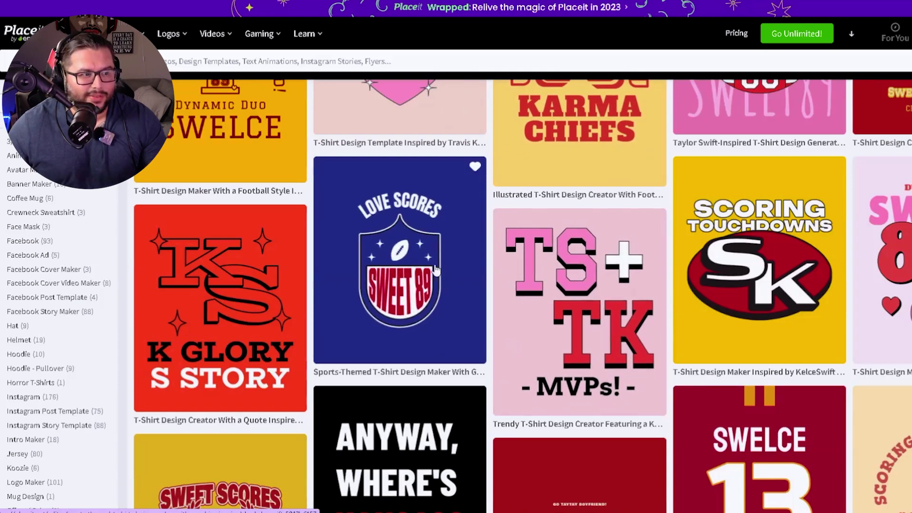
{"action": "scroll", "coordinate": [387, 290], "scroll_direction": "up", "scroll_amount": 4}
{"action": "scroll", "coordinate": [387, 290], "scroll_direction": "up", "scroll_amount": 6}
{"action": "scroll", "coordinate": [233, 257], "scroll_direction": "up", "scroll_amount": 1}
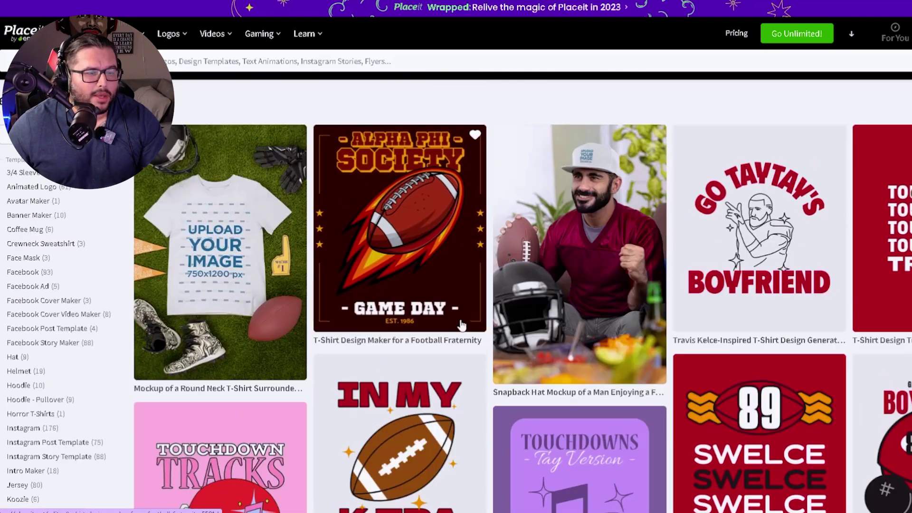
{"action": "left_click", "coordinate": [233, 257]}
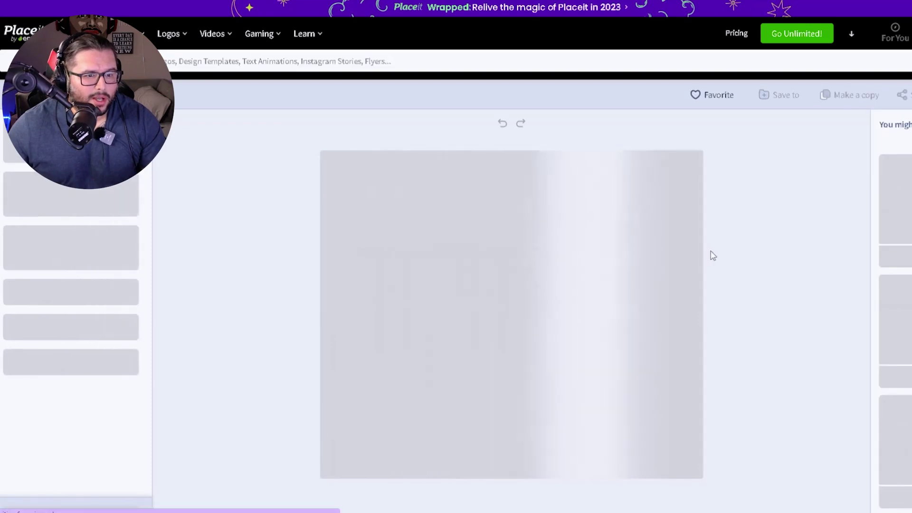
Step: Delete the applied design, leaving the empty 750x1200 px upload placeholder on the T-shirt
{"action": "scroll", "coordinate": [734, 299], "scroll_direction": "down", "scroll_amount": 1}
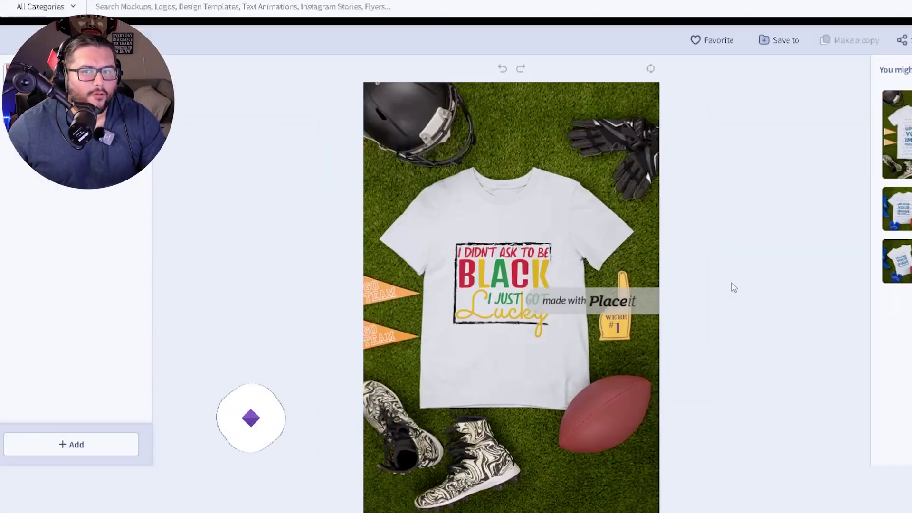
{"action": "scroll", "coordinate": [735, 280], "scroll_direction": "down", "scroll_amount": 1}
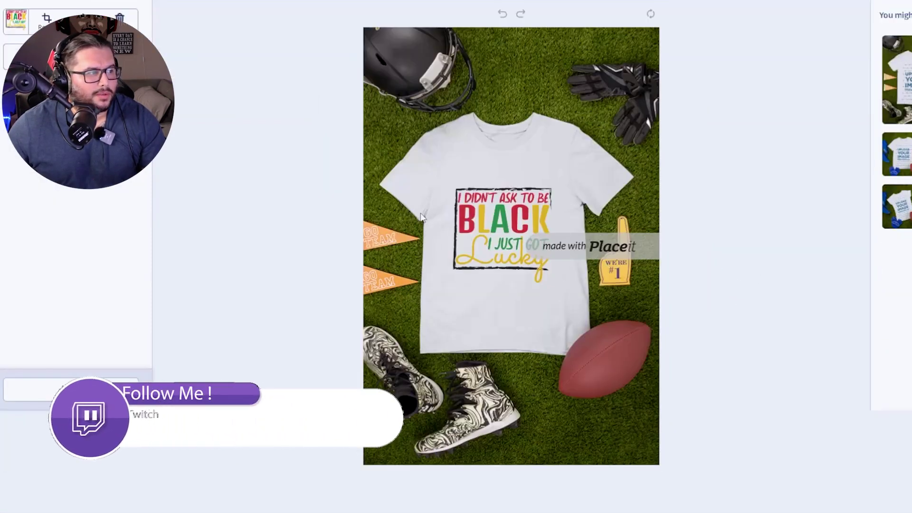
{"action": "key", "text": "Delete"}
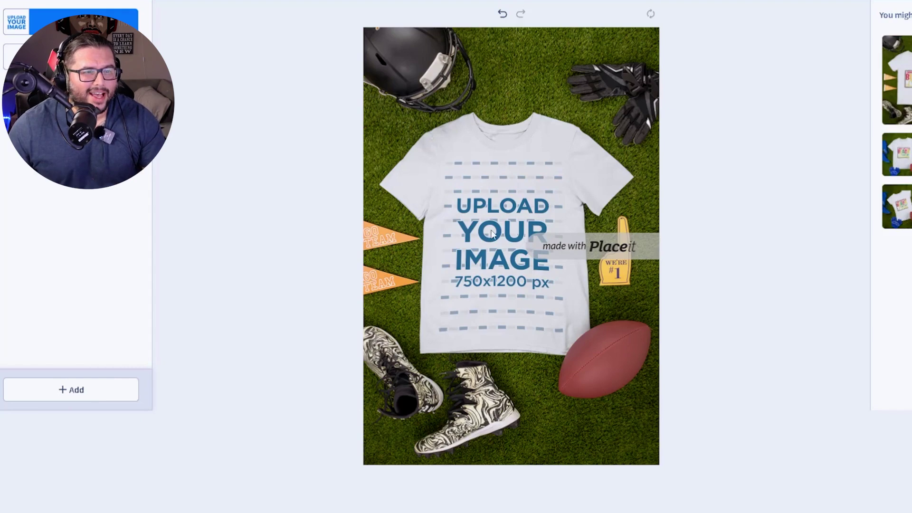
{"action": "scroll", "coordinate": [494, 247], "scroll_direction": "up", "scroll_amount": 1}
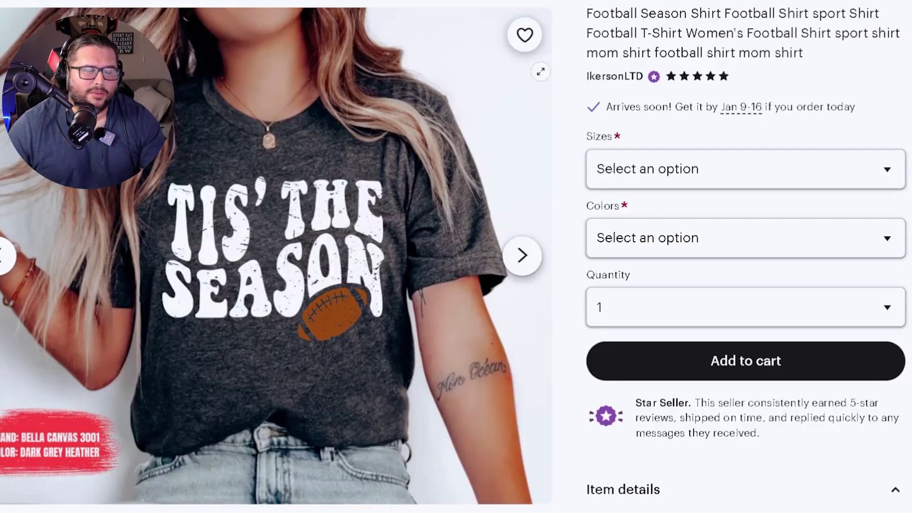
Step: Highlight 'Football Season' in the Etsy listing title, then scroll to another football shirt listing
{"action": "left_click_drag", "start_coordinate": [588, 13], "coordinate": [590, 5]}
{"action": "left_click", "coordinate": [589, 47]}
{"action": "left_click_drag", "start_coordinate": [659, 46], "coordinate": [657, 66]}
{"action": "left_click", "coordinate": [589, 47]}
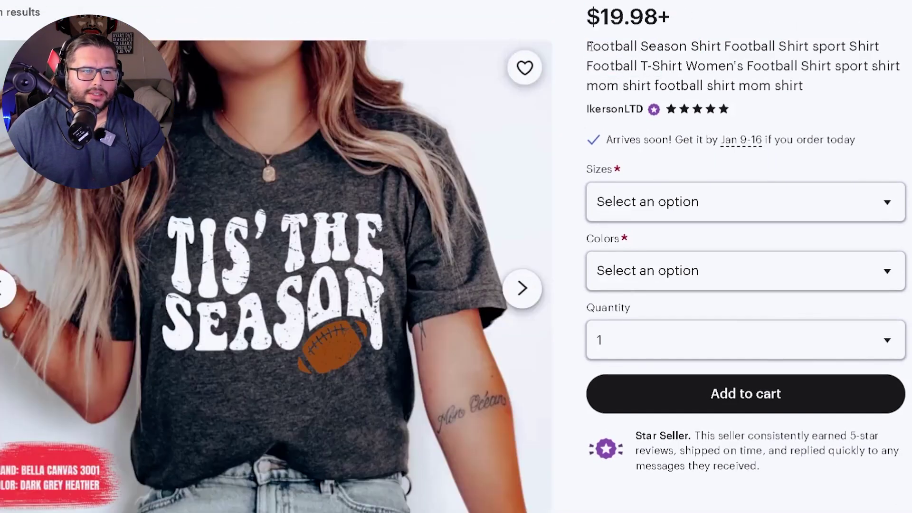
{"action": "left_click_drag", "start_coordinate": [587, 46], "coordinate": [688, 46]}
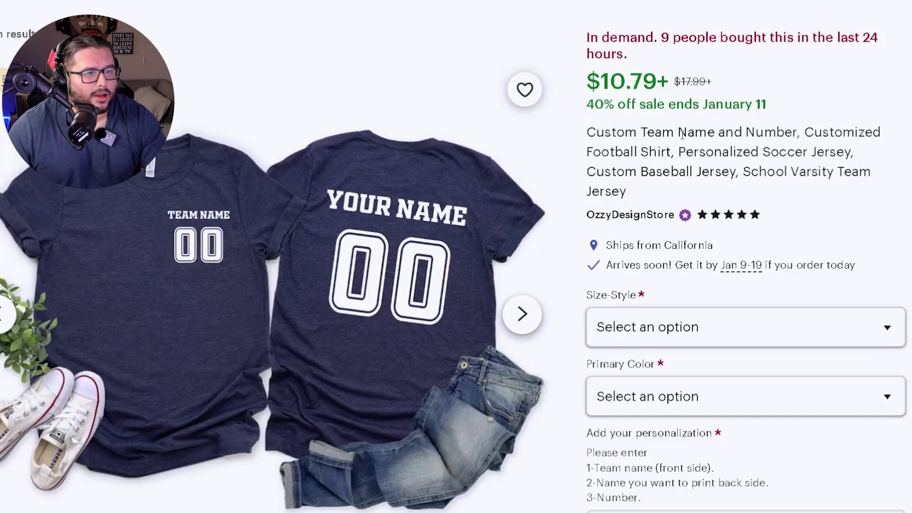
{"action": "scroll", "coordinate": [684, 133], "scroll_direction": "down", "scroll_amount": 1}
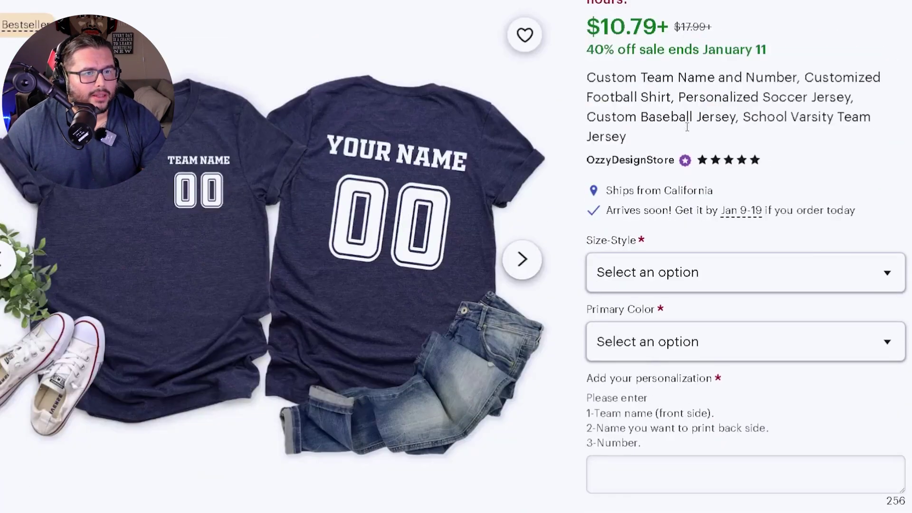